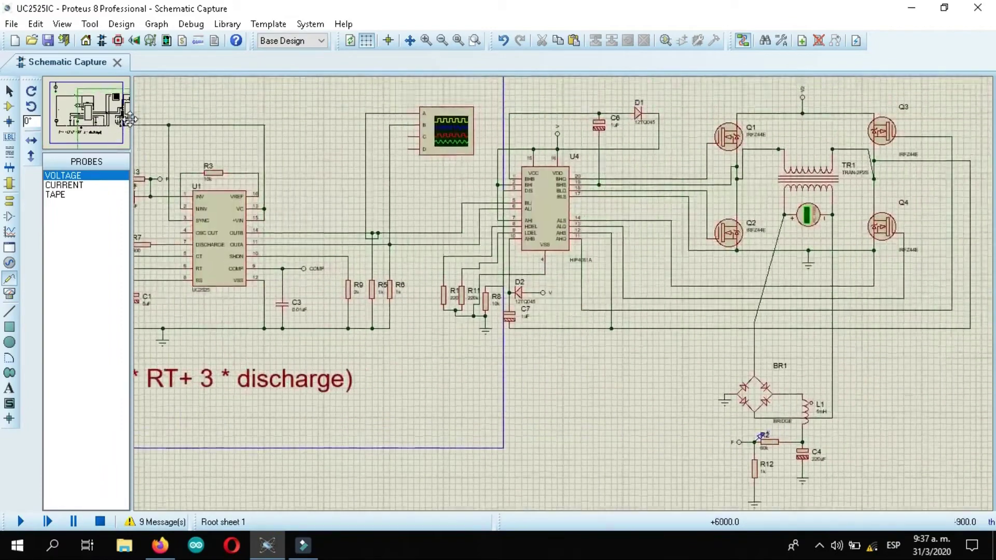
Look over the whole schematic, from the UC2525 control stage to the MOSFET bridge, transformer and rectifier feedback section
click(129, 119)
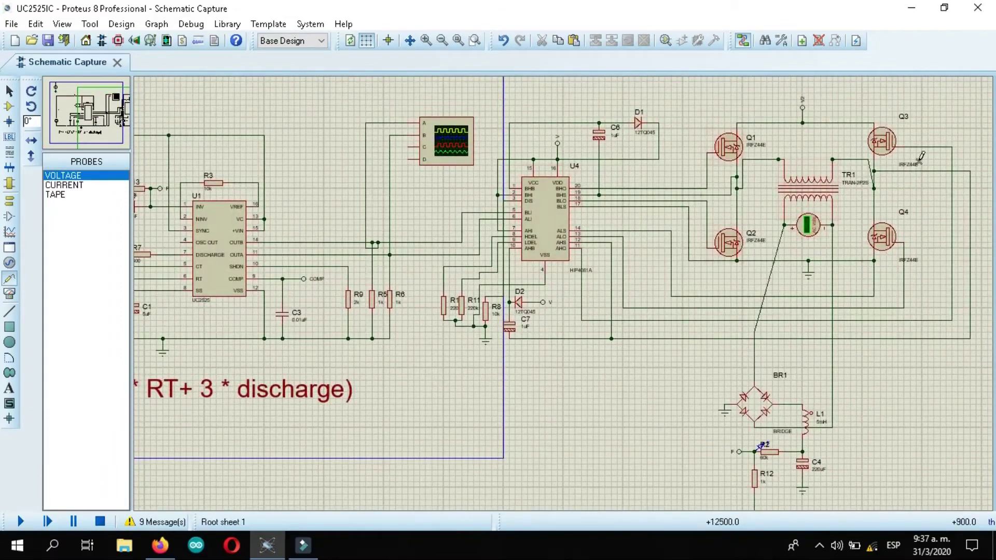
click(91, 109)
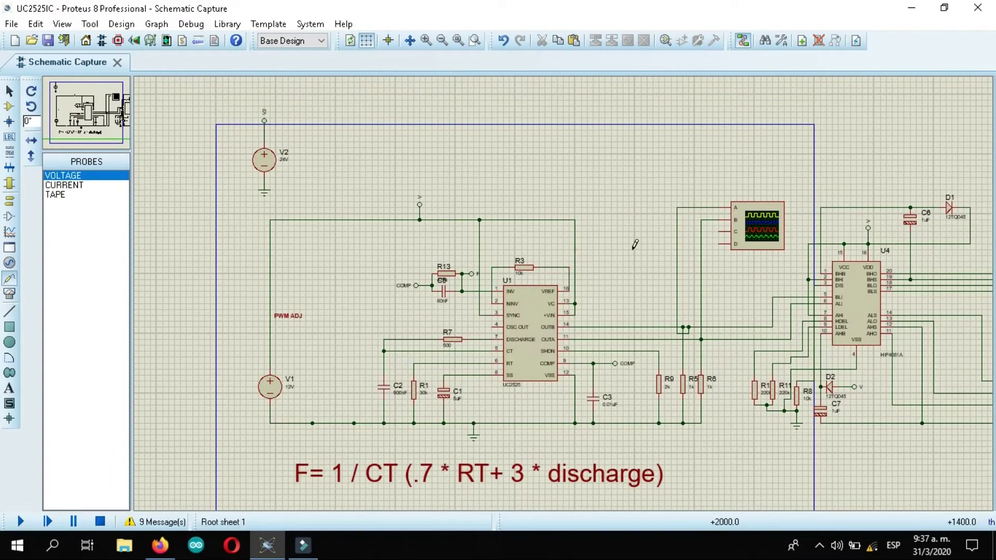
click(474, 40)
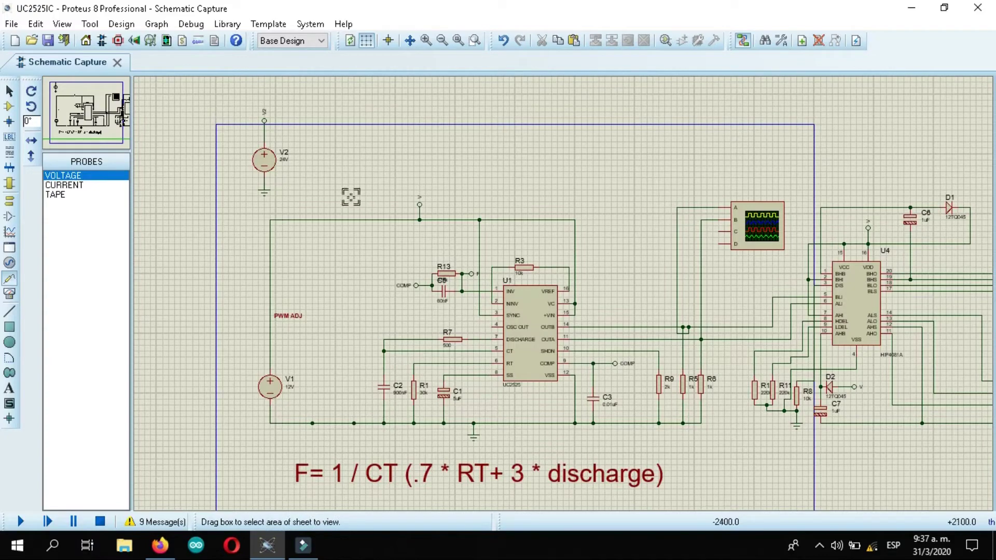
drag(328, 174, 738, 447)
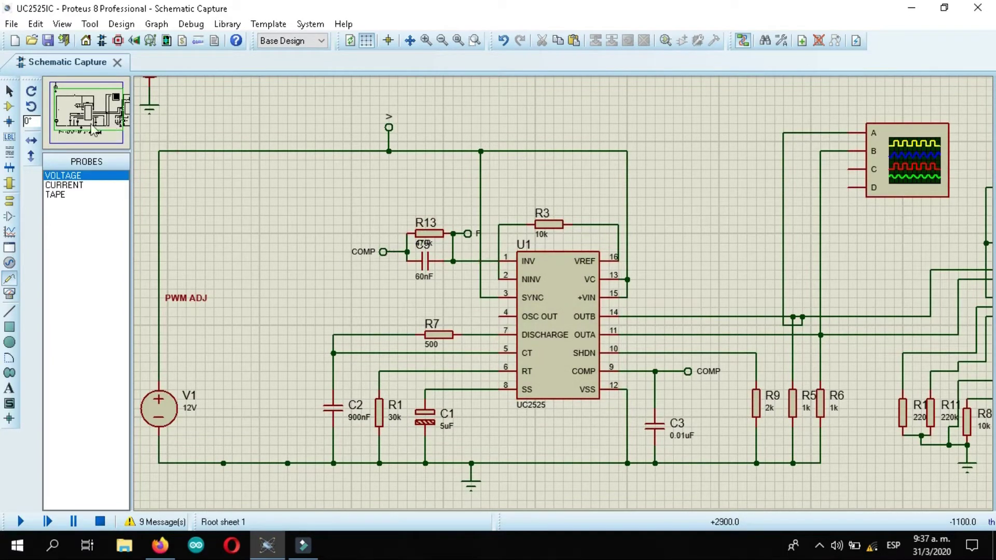
click(64, 108)
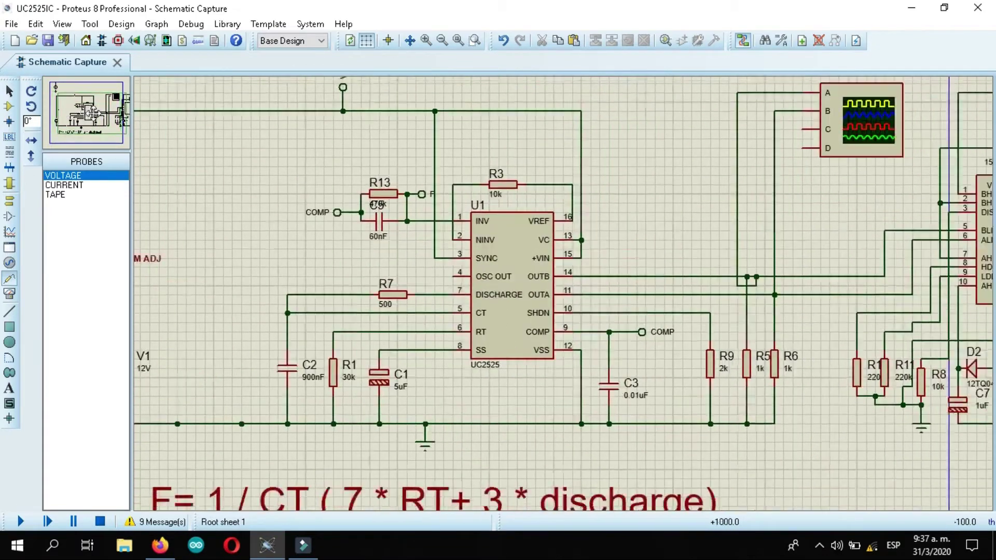
click(130, 127)
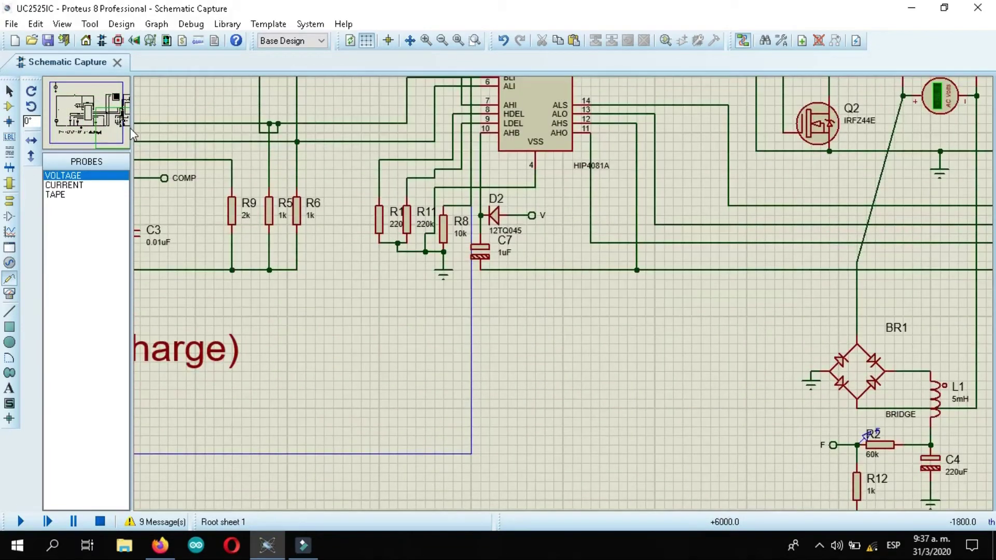
click(441, 41)
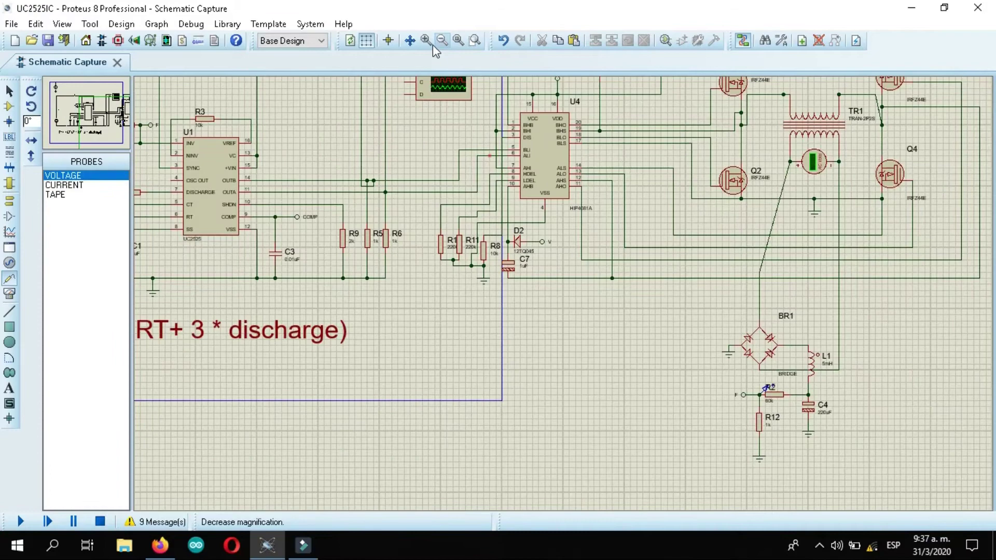
click(62, 123)
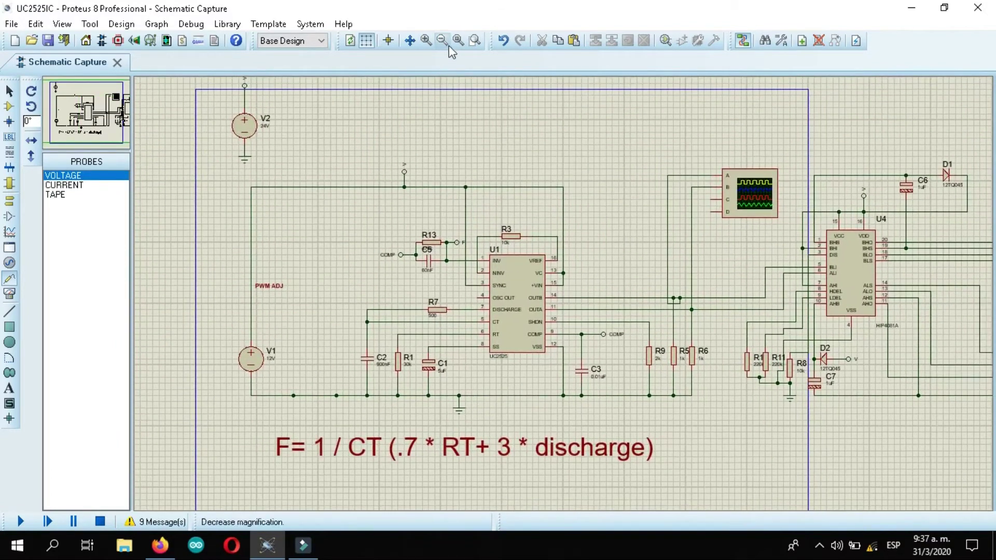
click(427, 41)
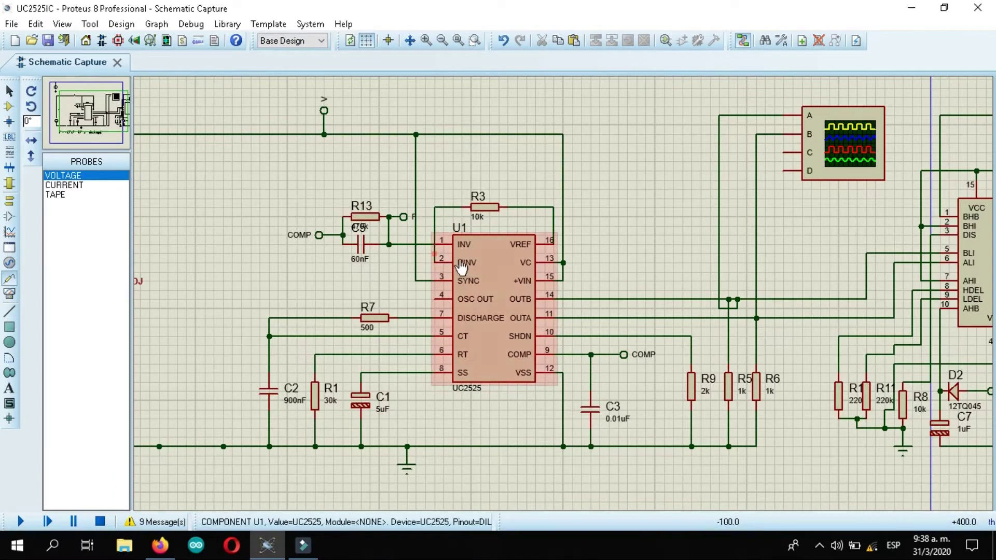
Examine the UC2525 controller U1's pin connections, its timing and soft-start components, and the frequency formula below the circuit
click(437, 262)
click(435, 236)
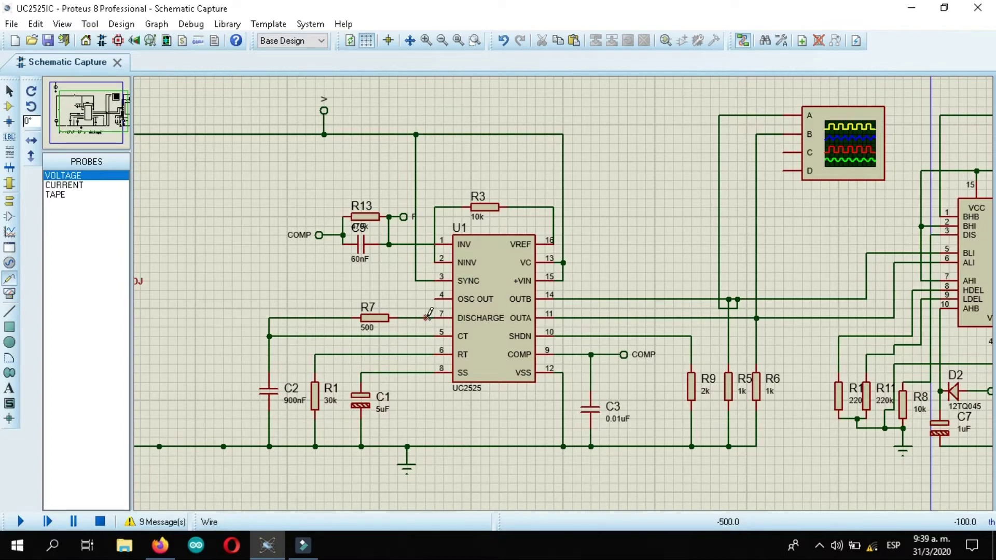
mouse_move(91, 114)
mouse_down()
mouse_move(91, 137)
mouse_move(91, 122)
mouse_up()
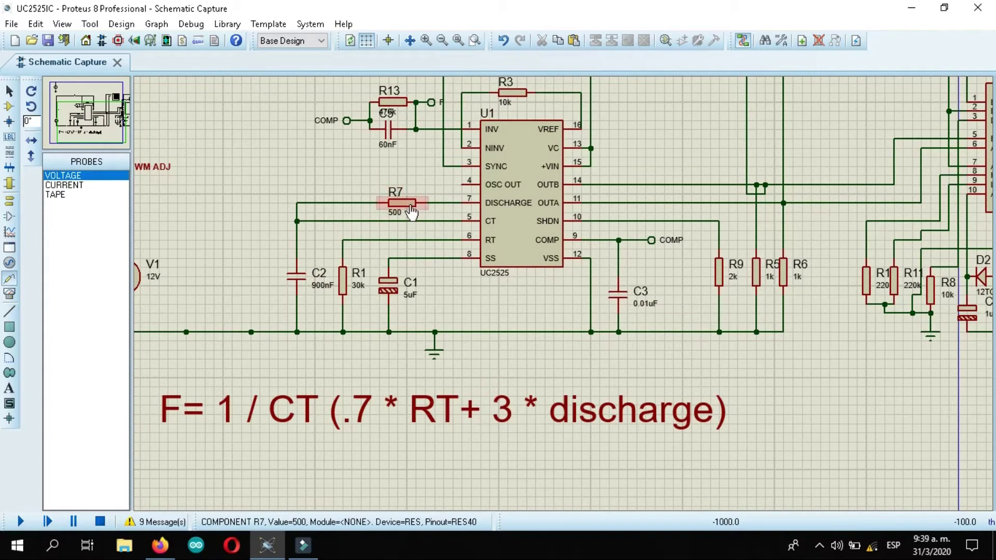
drag(81, 122, 94, 121)
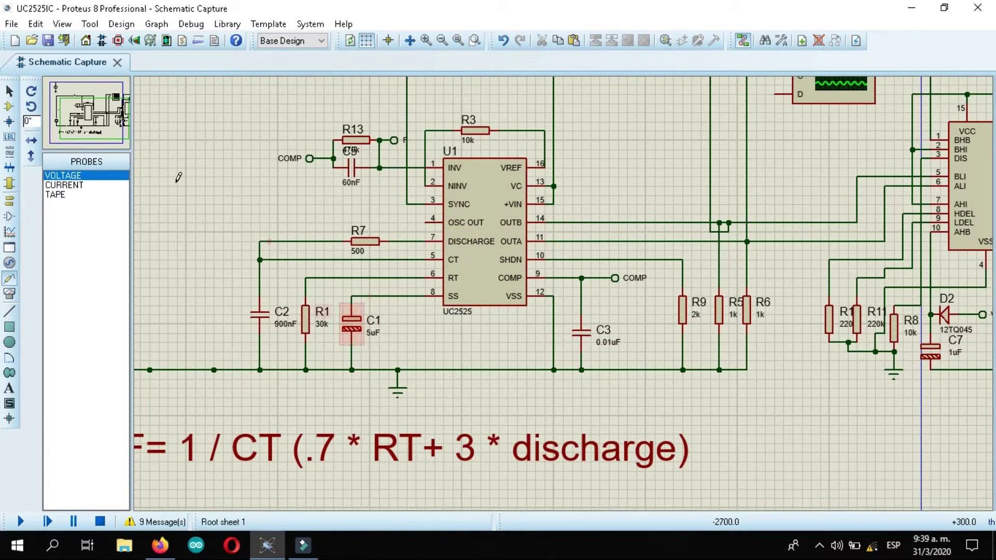
click(103, 133)
click(93, 113)
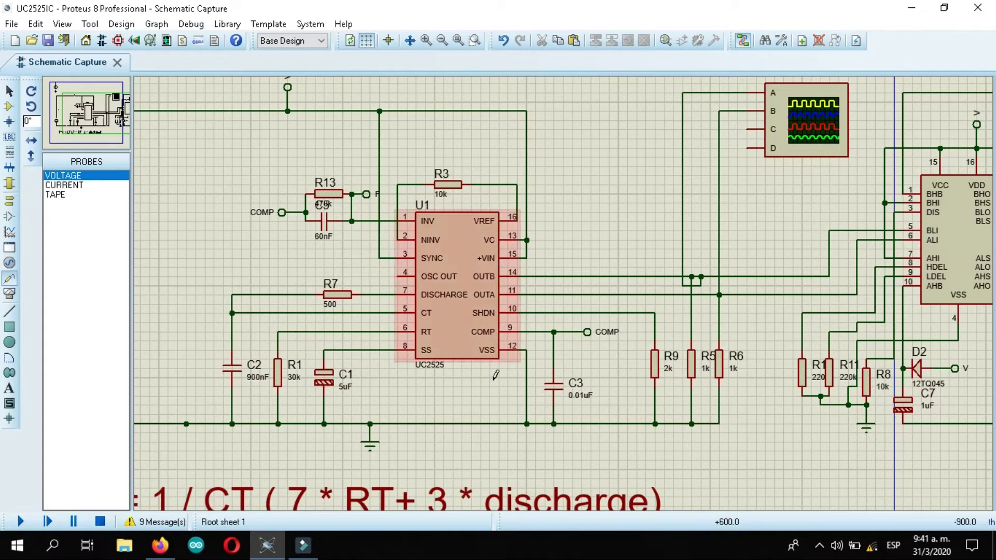
Examine the HIP4081A driver U4, including its inputs from U1, its diode and capacitor networks, and its gate outputs
click(78, 123)
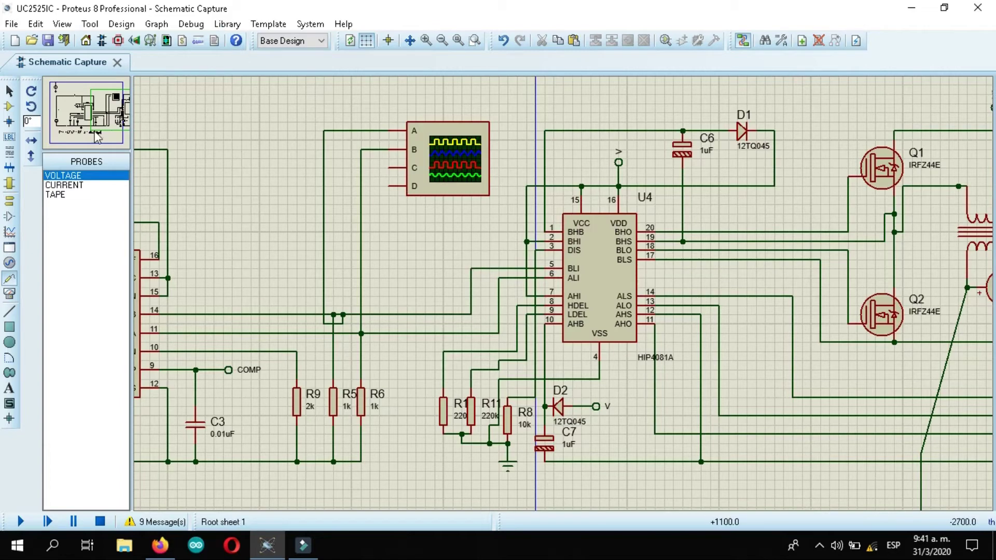
click(96, 112)
click(130, 108)
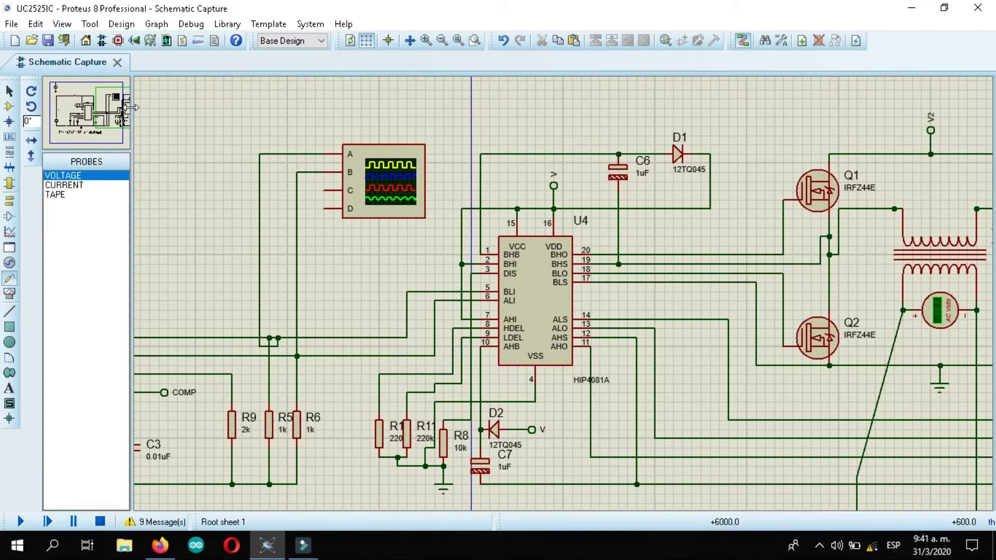
click(131, 108)
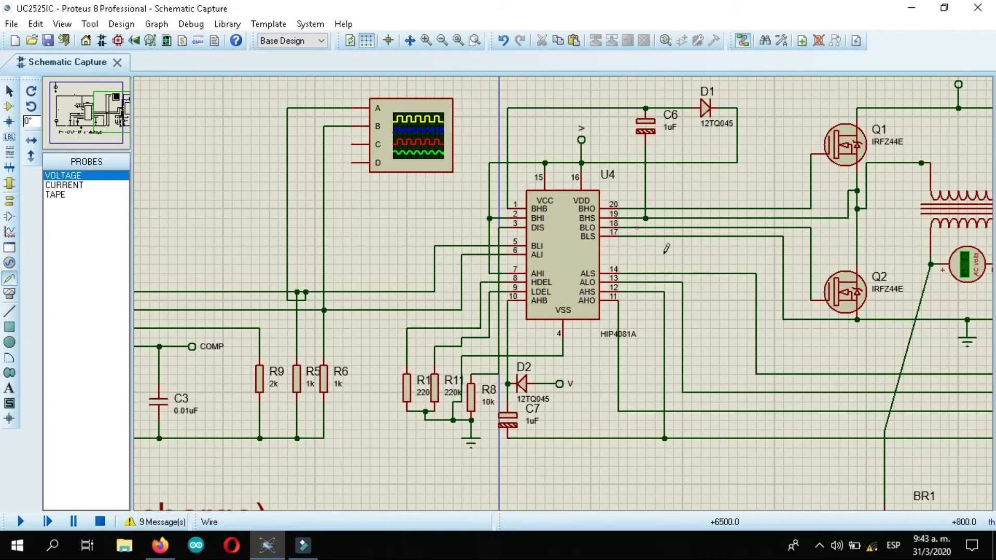
click(85, 127)
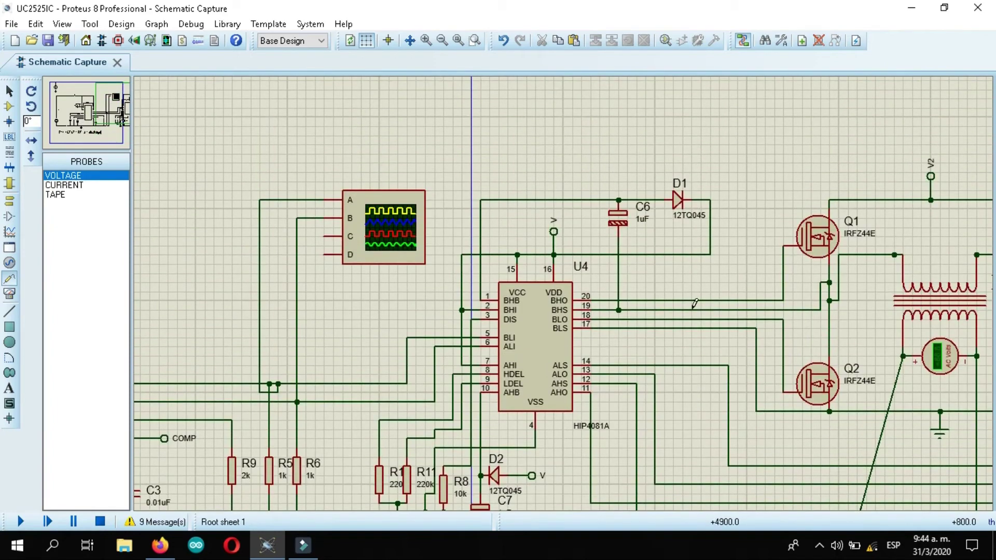
Inspect the power stage, marking out MOSFETs Q1 to Q4 and transformer TR1 and clearing the selection
click(442, 39)
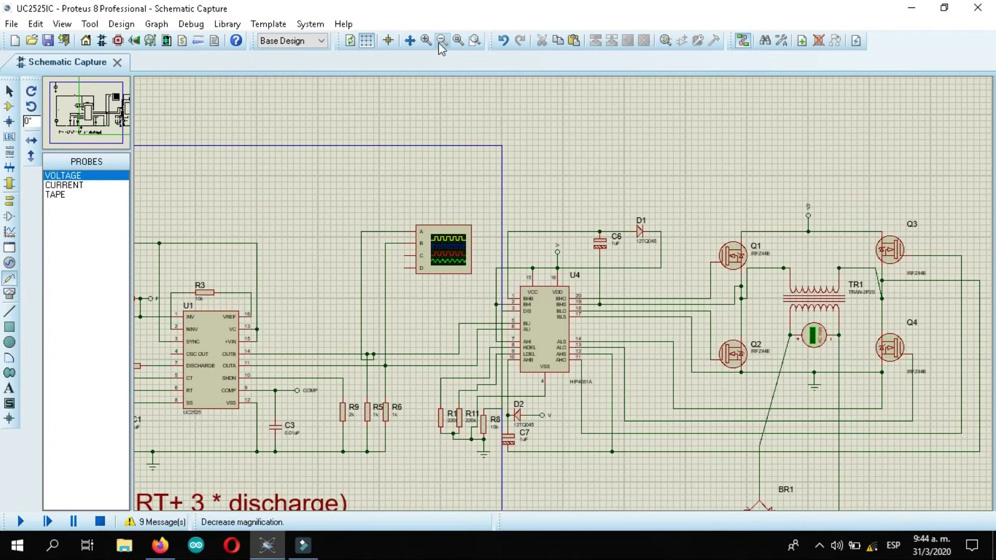
click(94, 118)
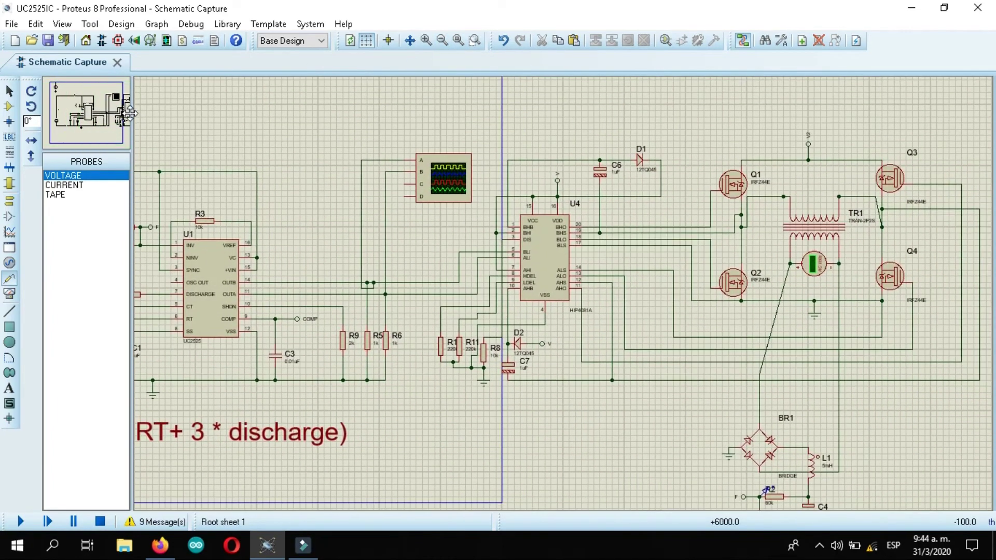
drag(691, 118, 958, 345)
click(666, 109)
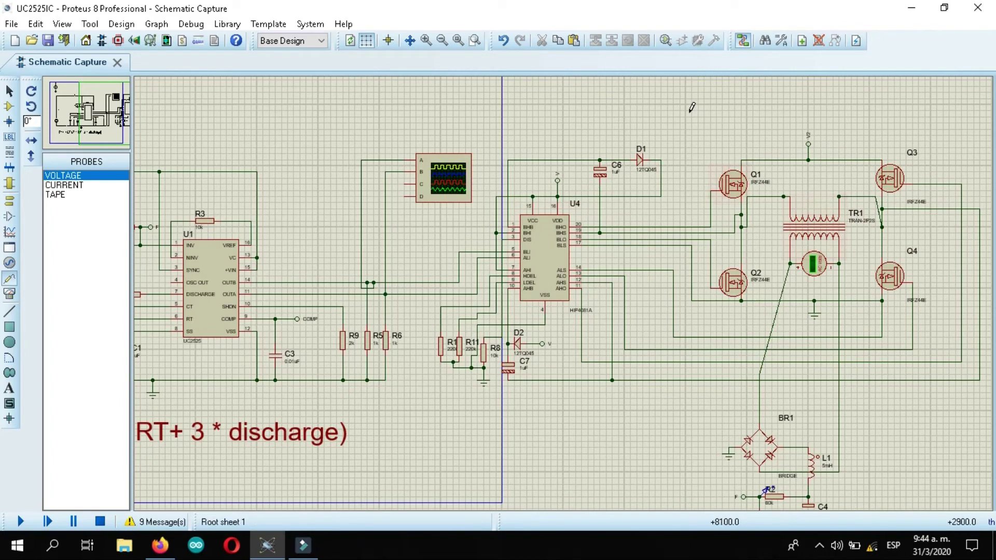
drag(692, 110, 949, 350)
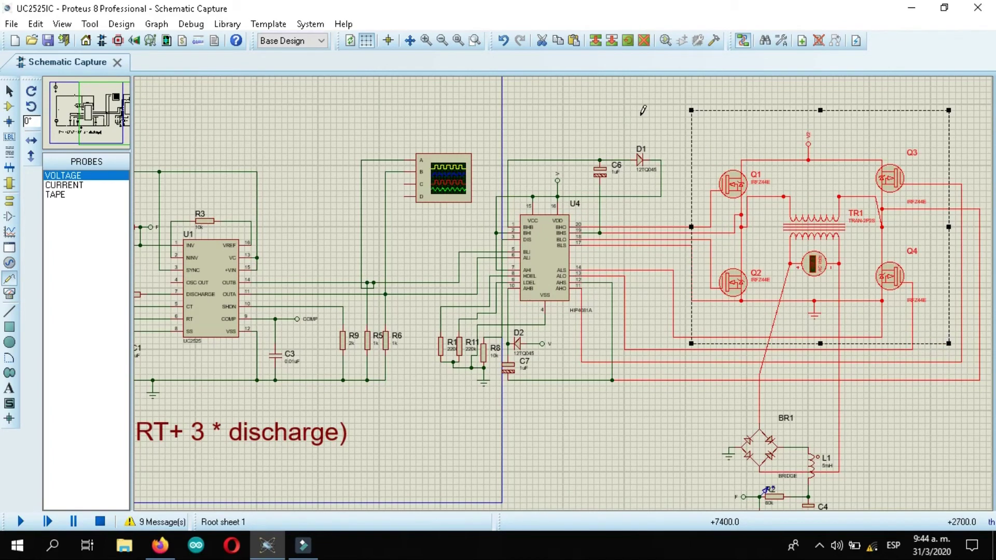
click(653, 103)
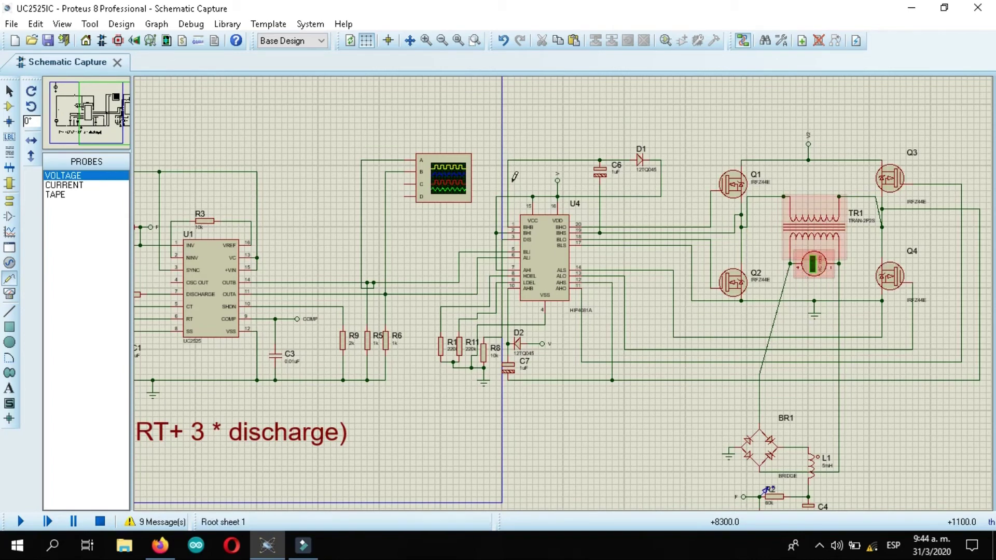
click(126, 123)
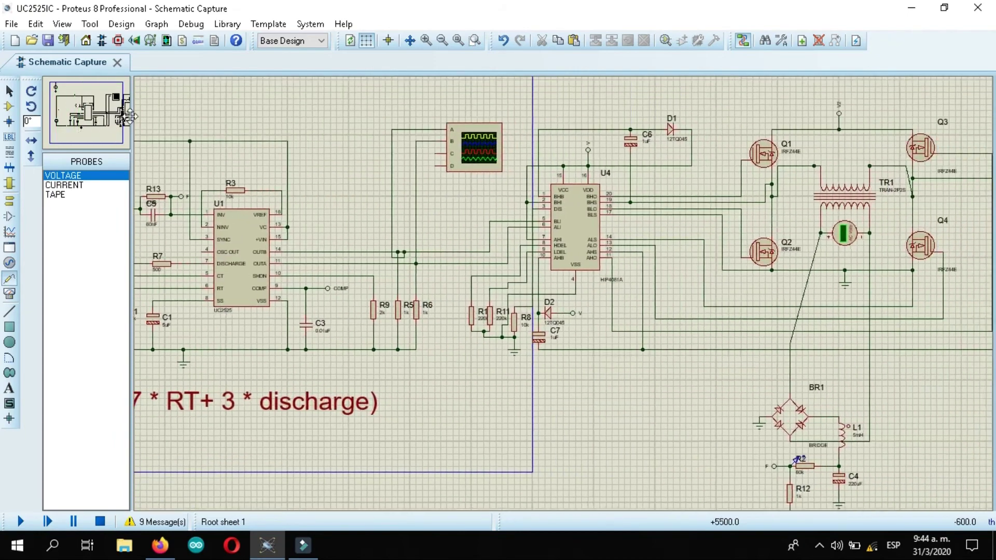
click(130, 116)
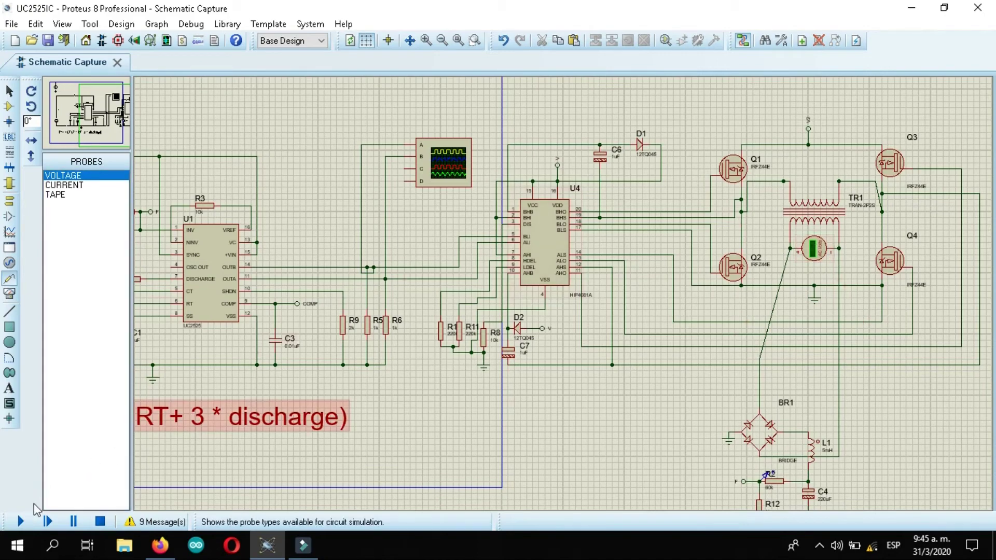
Run the circuit simulation, restart it after viewing the oscilloscope waveforms, and close the Digital Oscilloscope window
click(21, 523)
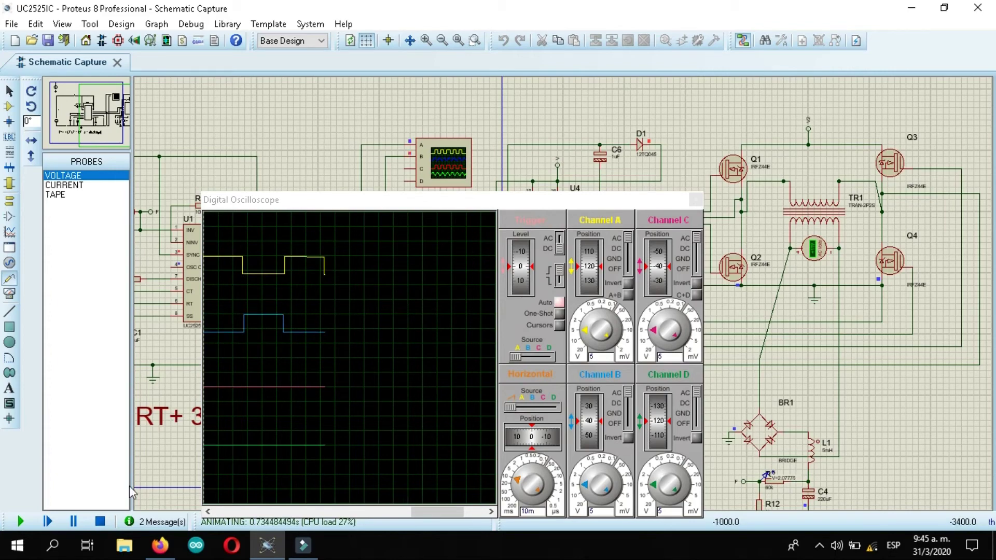
click(99, 521)
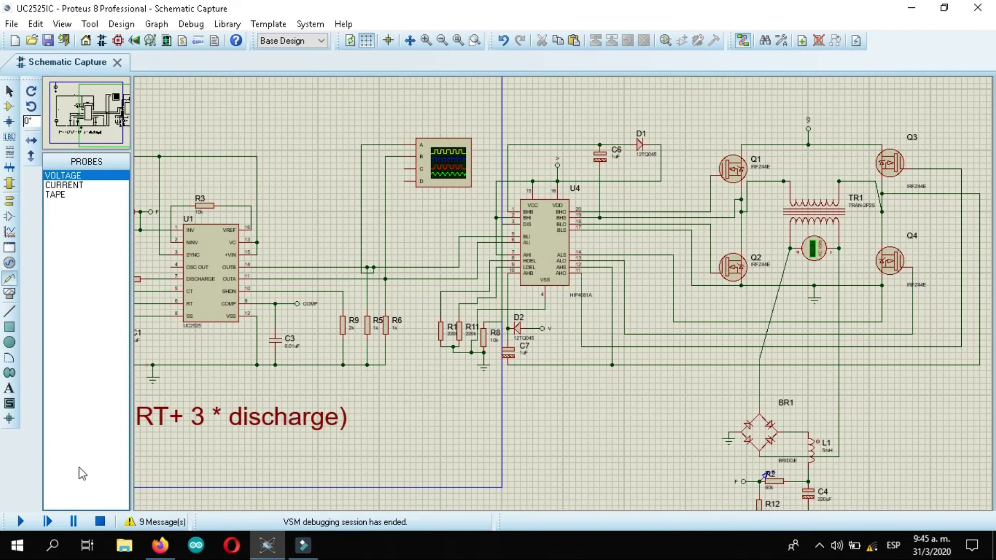
click(20, 521)
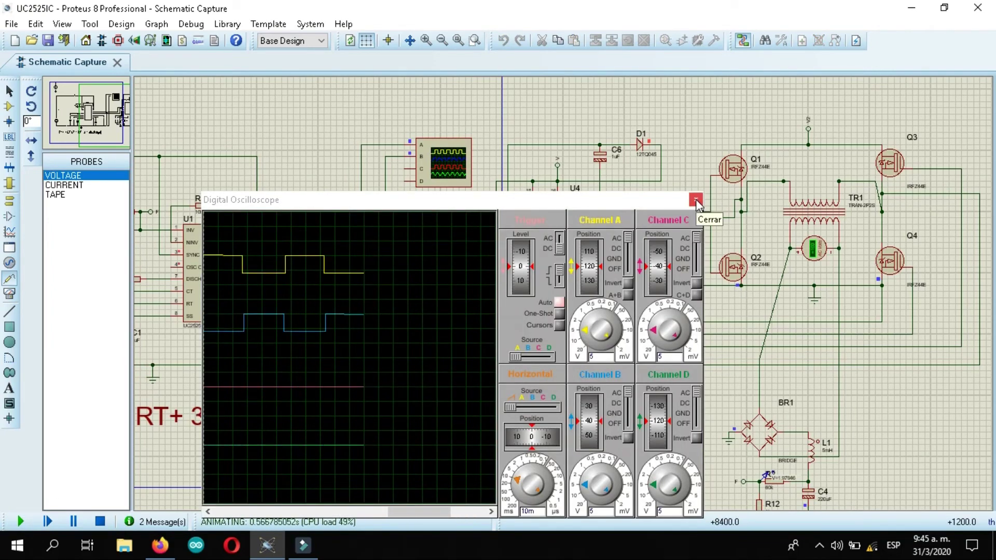
click(696, 201)
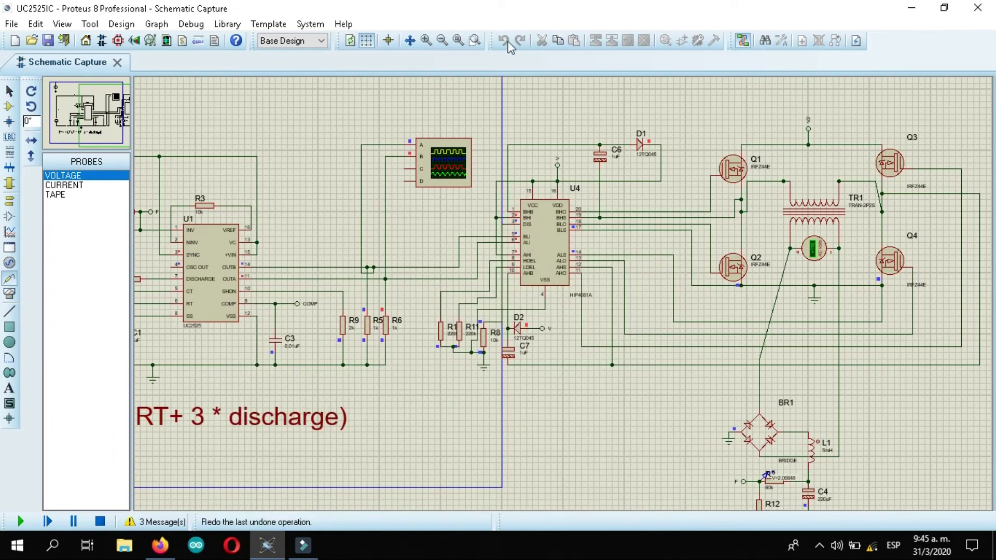
Read the AC voltmeter at transformer TR1's output in close-up while the simulation runs
click(475, 40)
drag(760, 231, 866, 293)
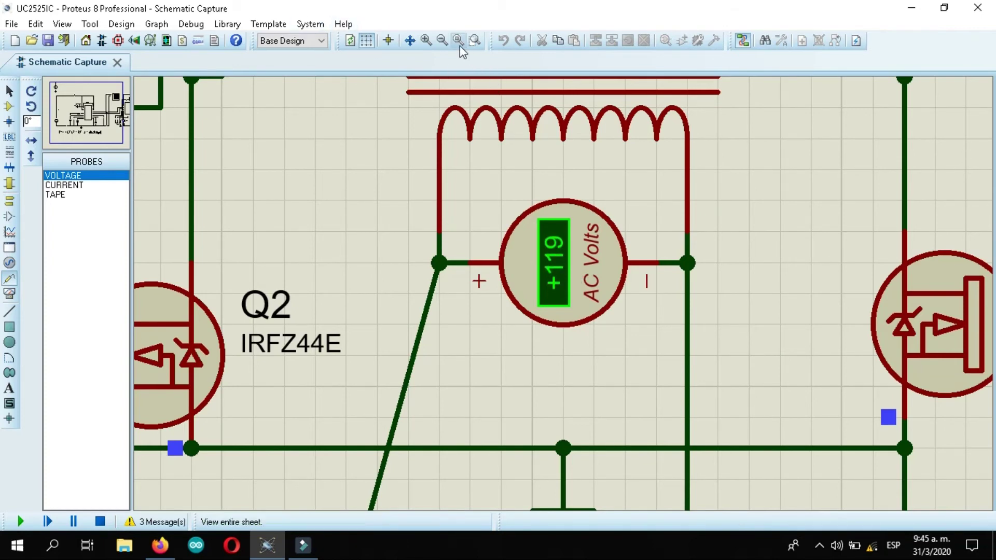
click(440, 43)
click(441, 45)
click(440, 44)
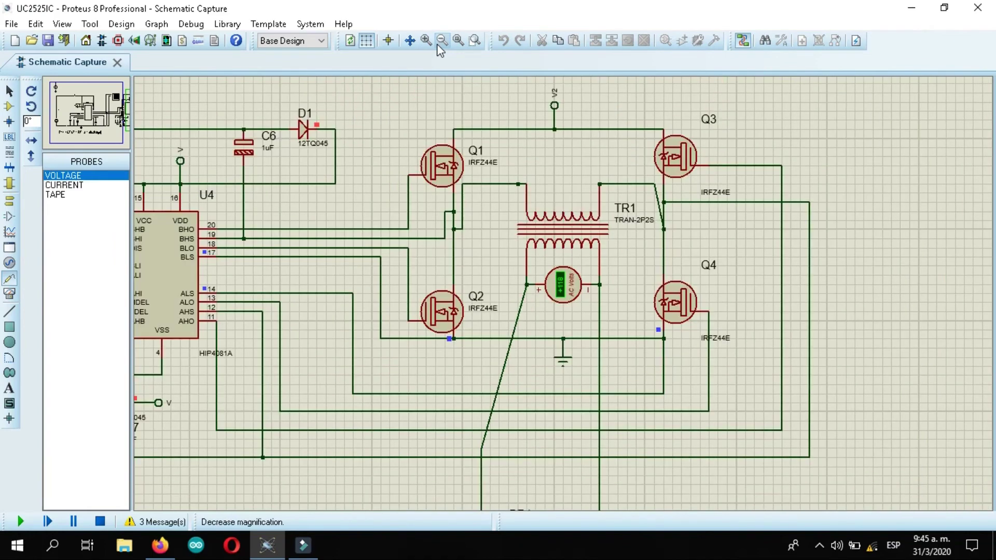
click(440, 44)
click(440, 43)
Trace the feedback path in the running simulation from bridge BR1 and divider R2/R12 to the UC2525's F and COMP terminals
click(104, 119)
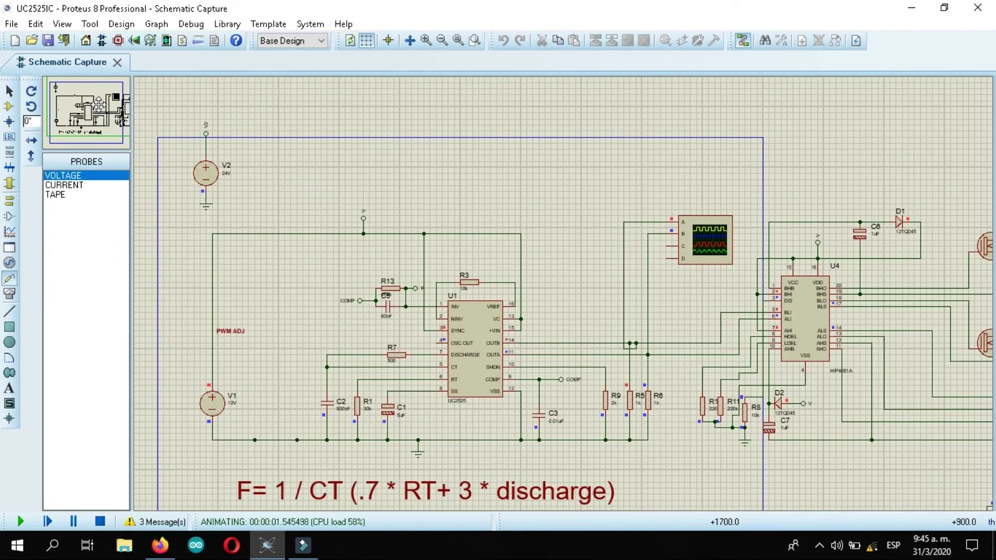
click(99, 119)
click(112, 125)
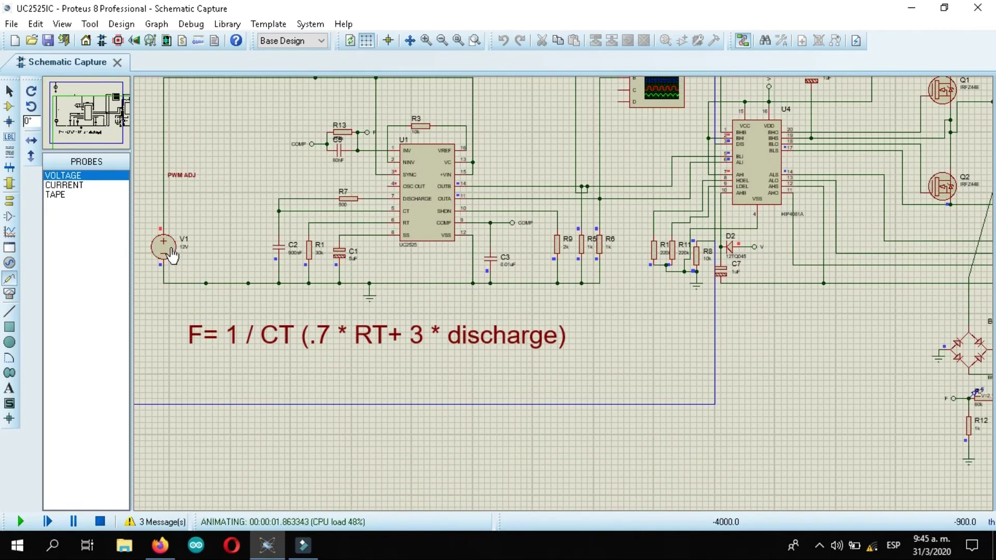
click(104, 127)
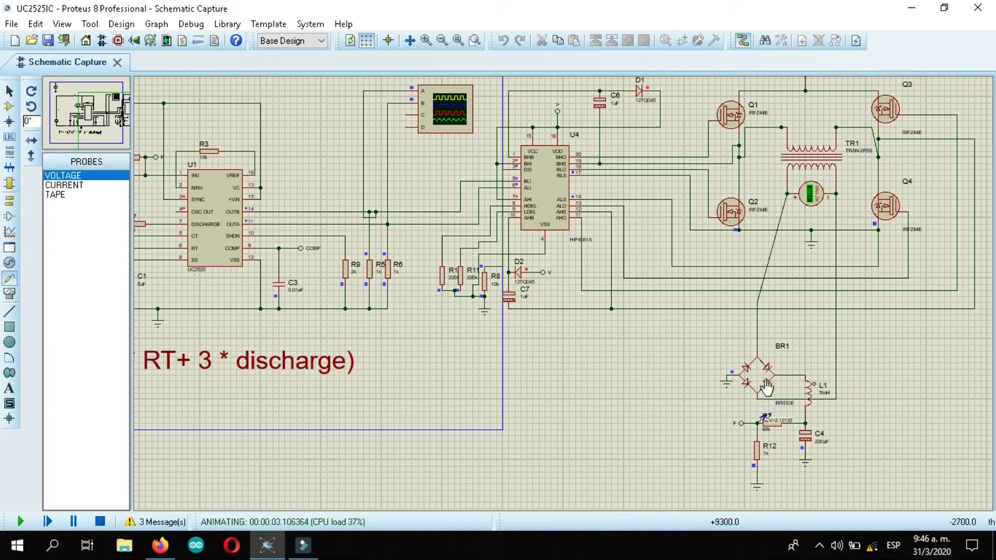
click(833, 400)
click(84, 116)
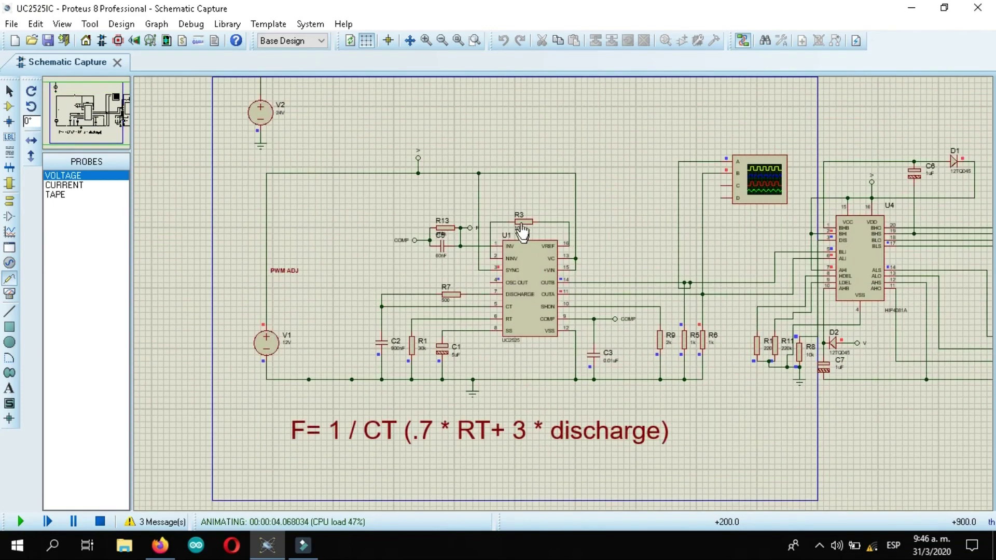
drag(59, 139, 127, 105)
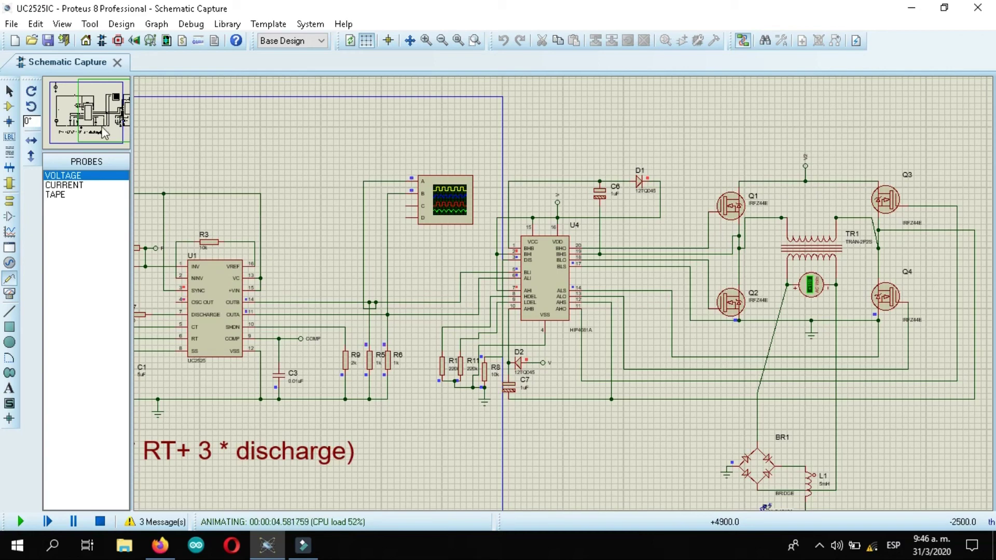
drag(104, 133, 132, 141)
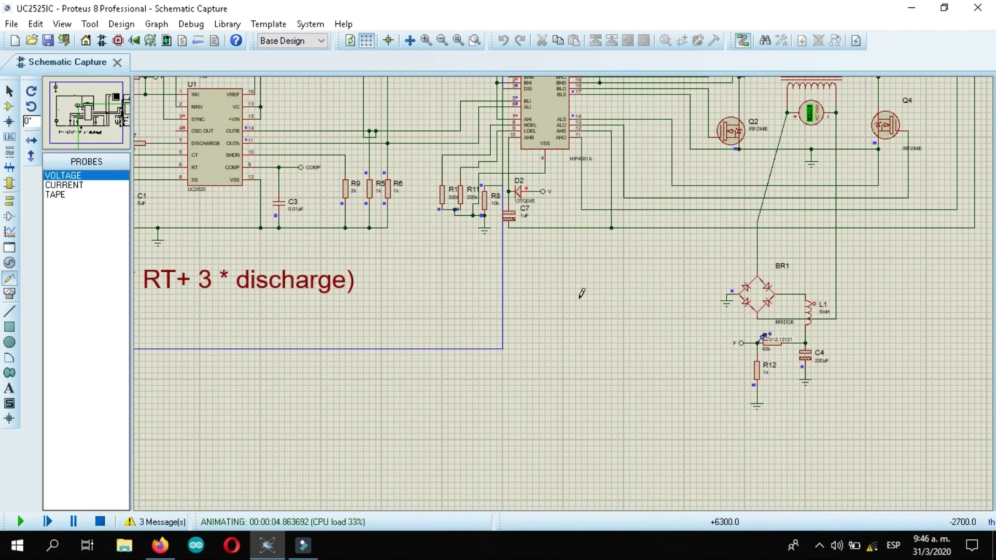
drag(70, 124, 107, 109)
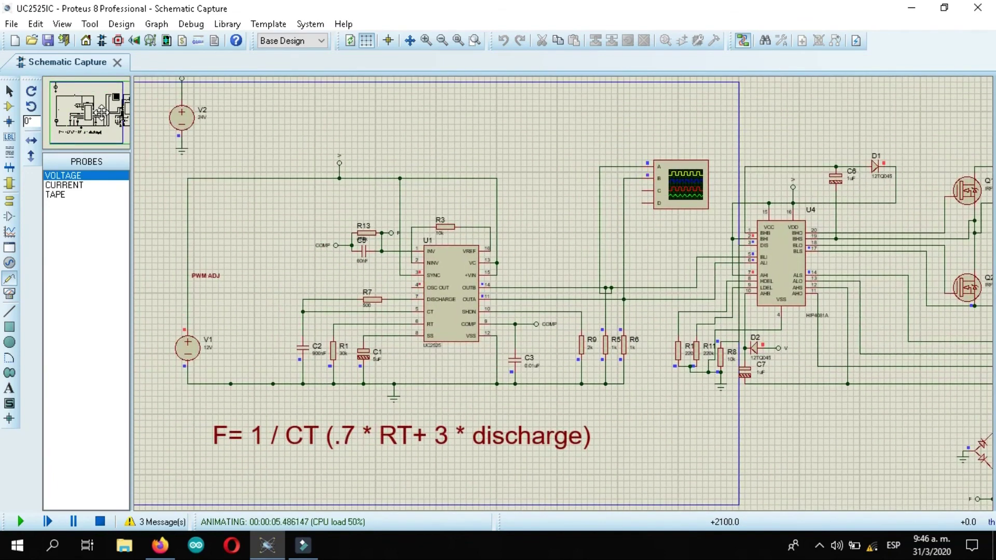
mouse_move(107, 109)
mouse_down()
mouse_move(128, 113)
mouse_move(110, 115)
mouse_up()
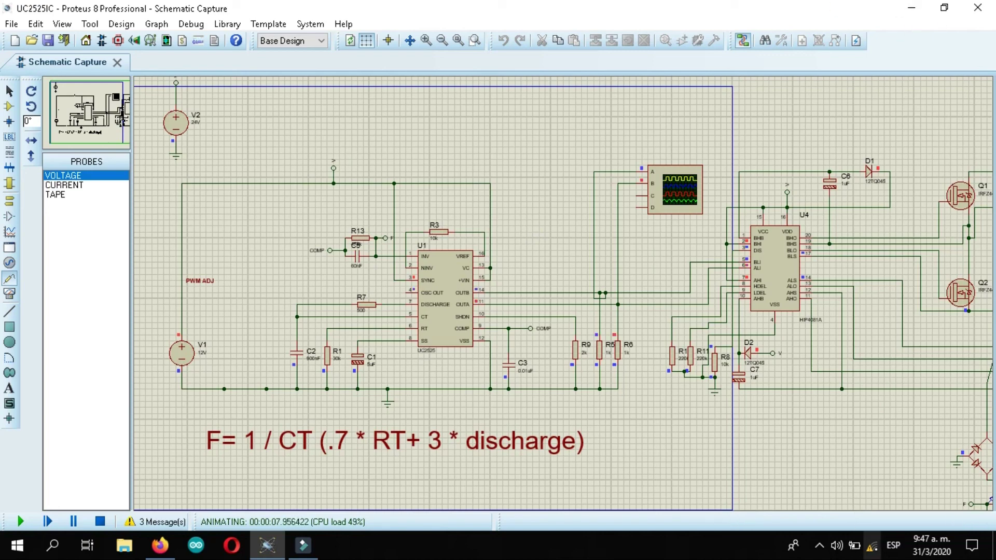
click(820, 545)
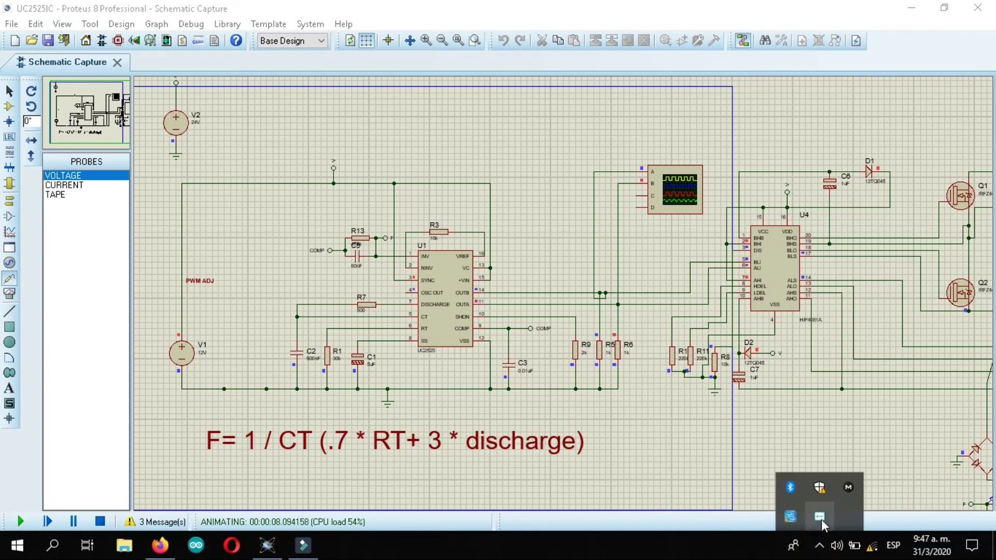
right_click(820, 518)
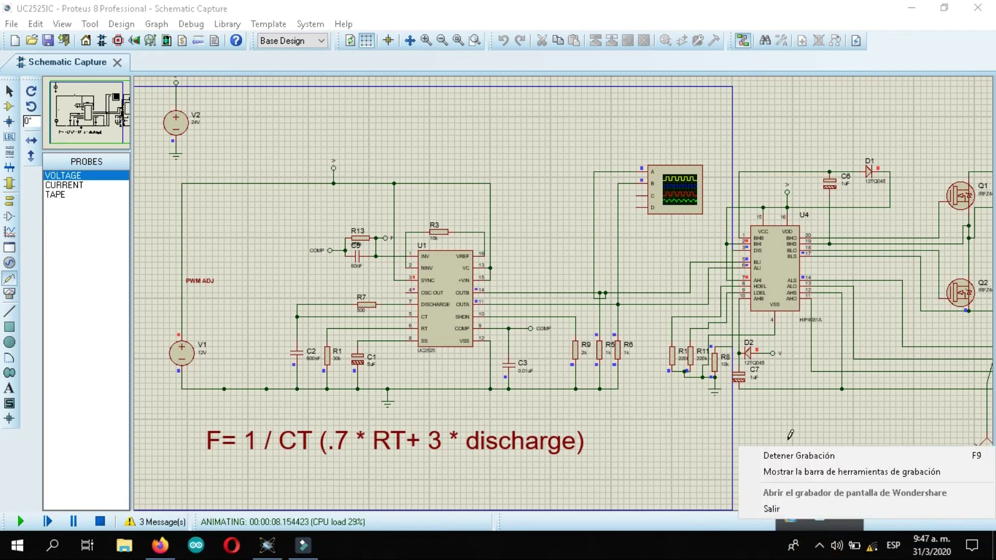